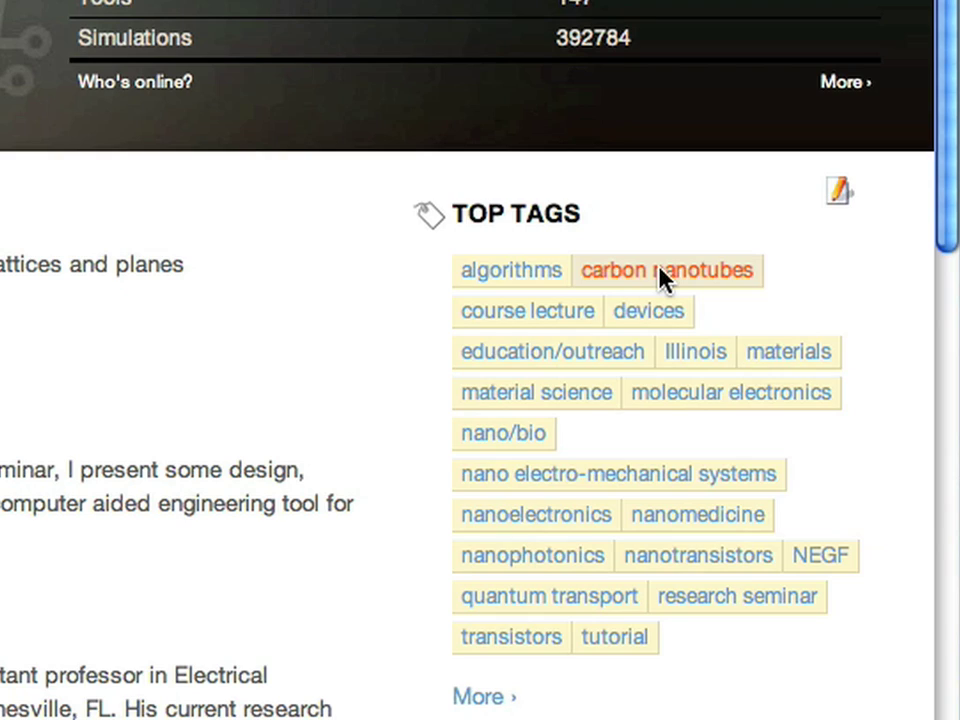
# Open the carbon nanotubes tag, filter it to Downloads, and view the MOSCNT resource page.
pyautogui.click(660, 270)
pyautogui.scroll(-3, 950, 303)
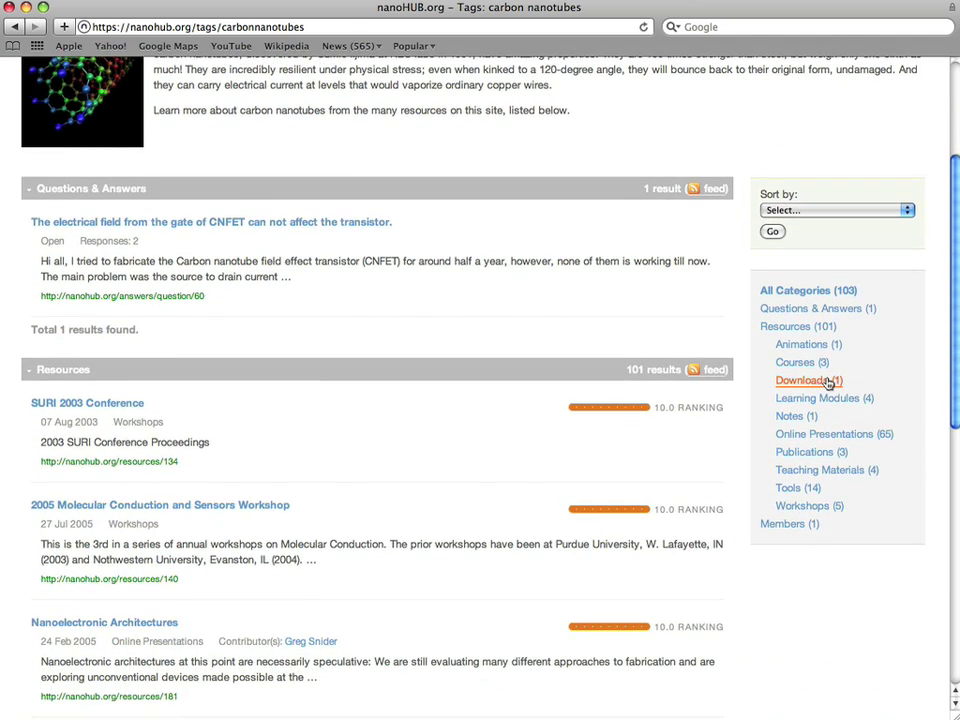
pyautogui.click(831, 384)
pyautogui.click(318, 441)
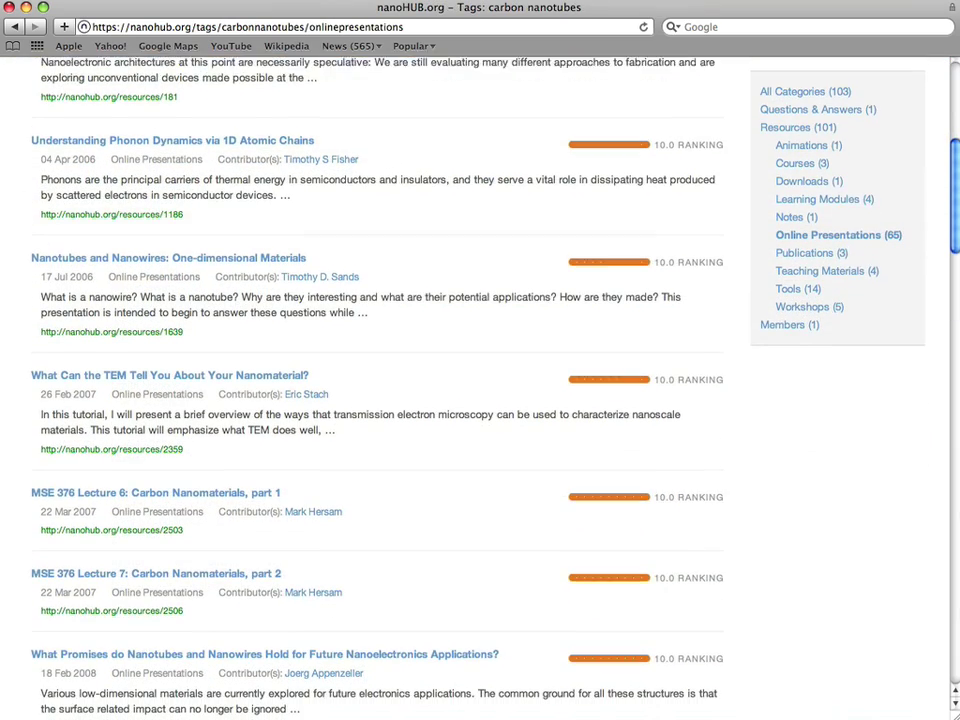
pyautogui.scroll(-1, 360, 380)
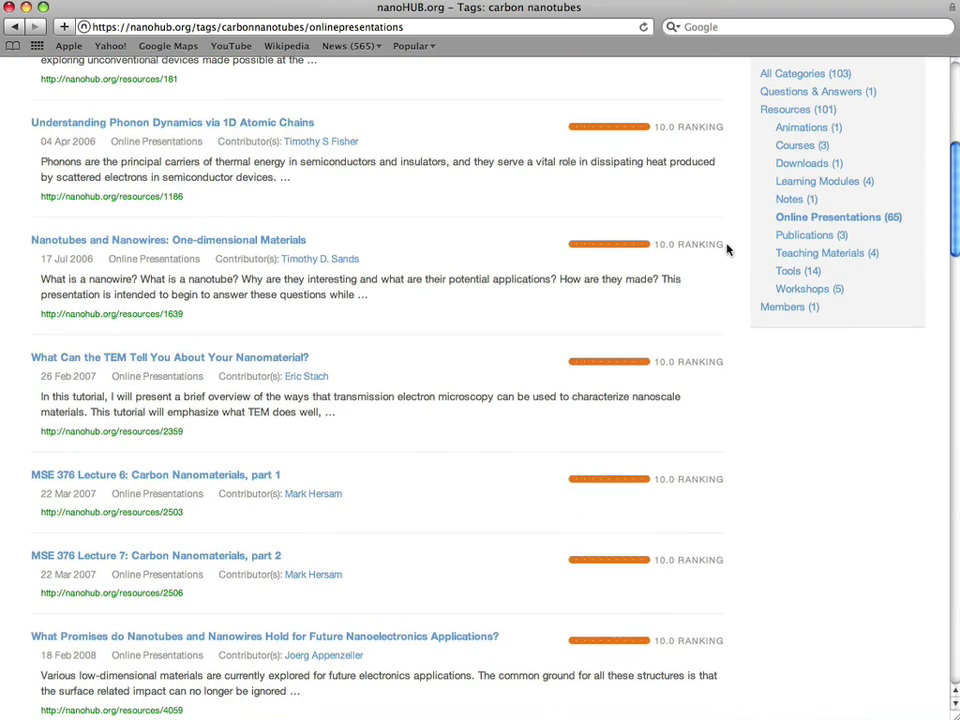
# Open 'Nanotubes and Nanowires: One-dimensional Materials' and start viewing the presentation.
pyautogui.click(290, 244)
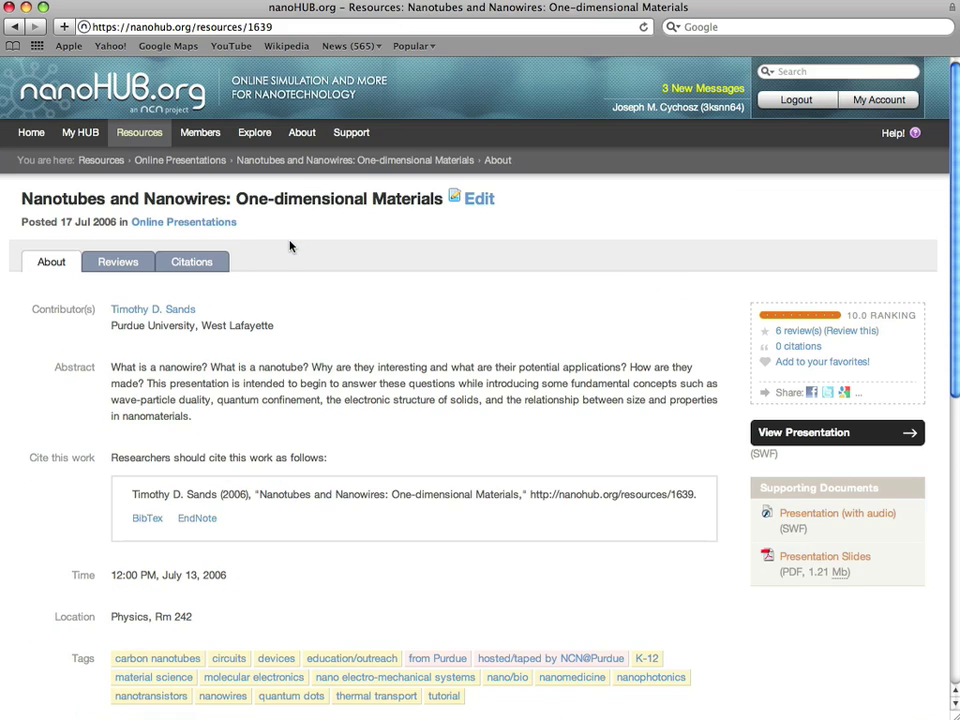
pyautogui.click(812, 440)
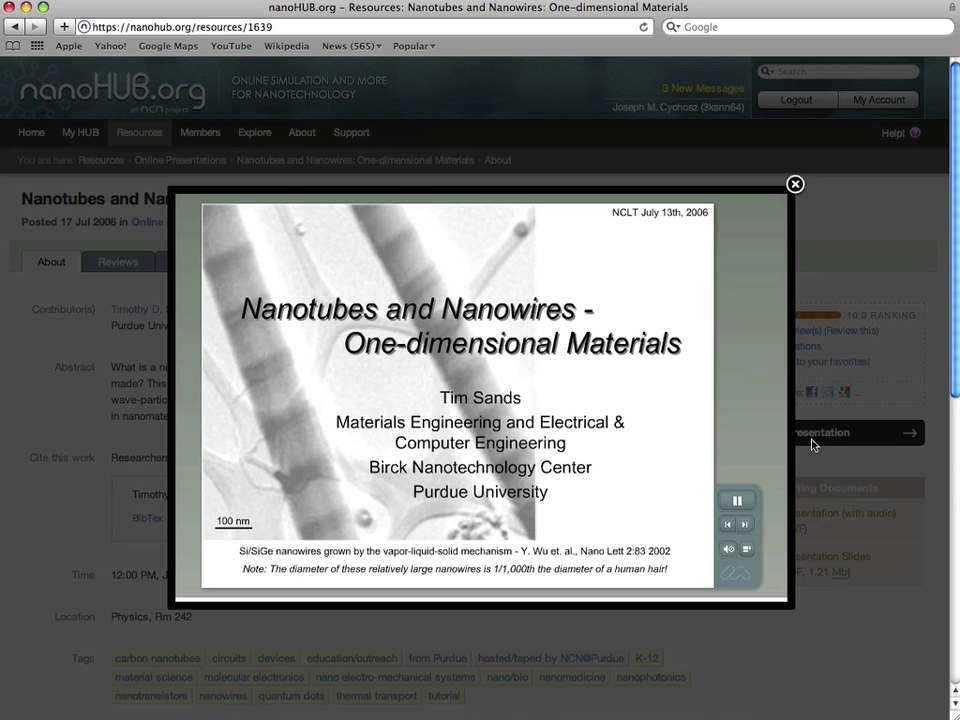
# Expand the player, search the slides for 'nanowire', and jump to 'Q: What is a nanowire?'.
pyautogui.click(747, 551)
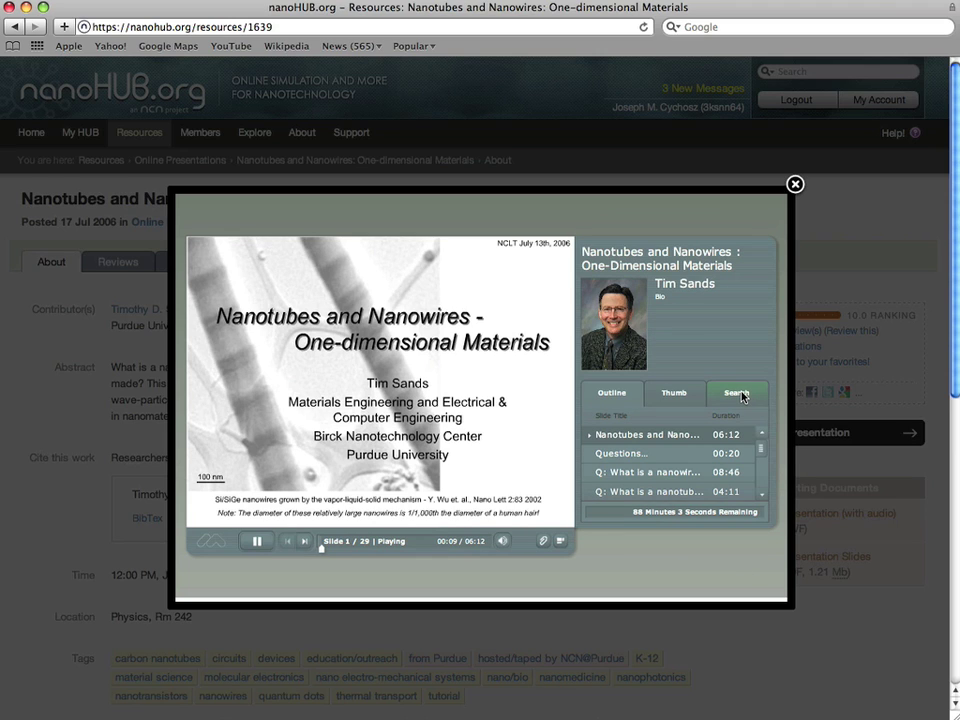
pyautogui.click(739, 394)
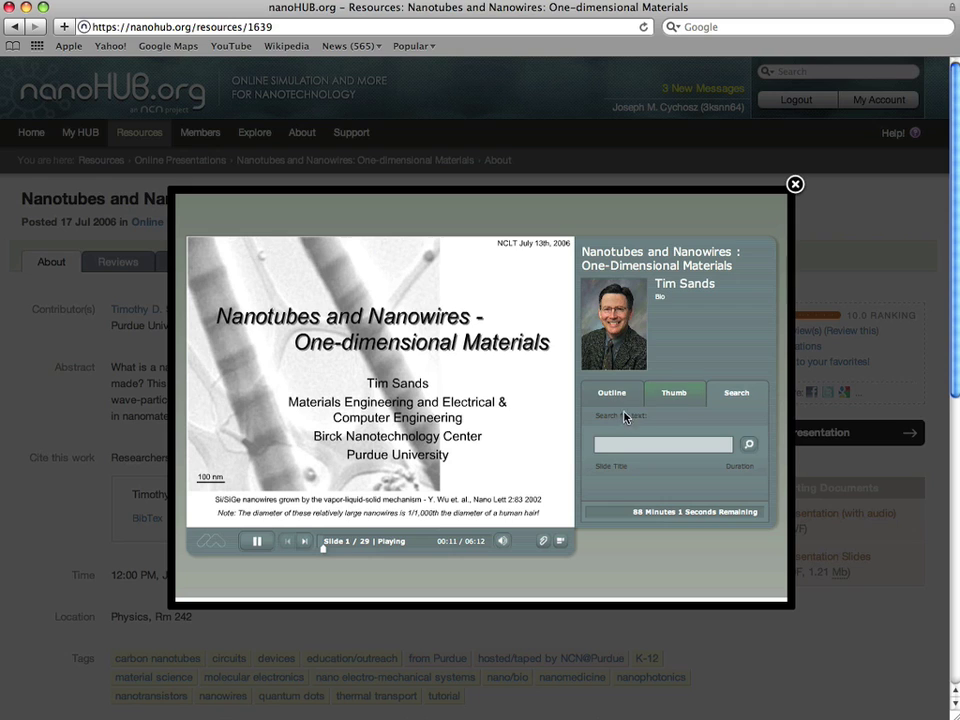
pyautogui.write('nanowire')
pyautogui.press('Return')
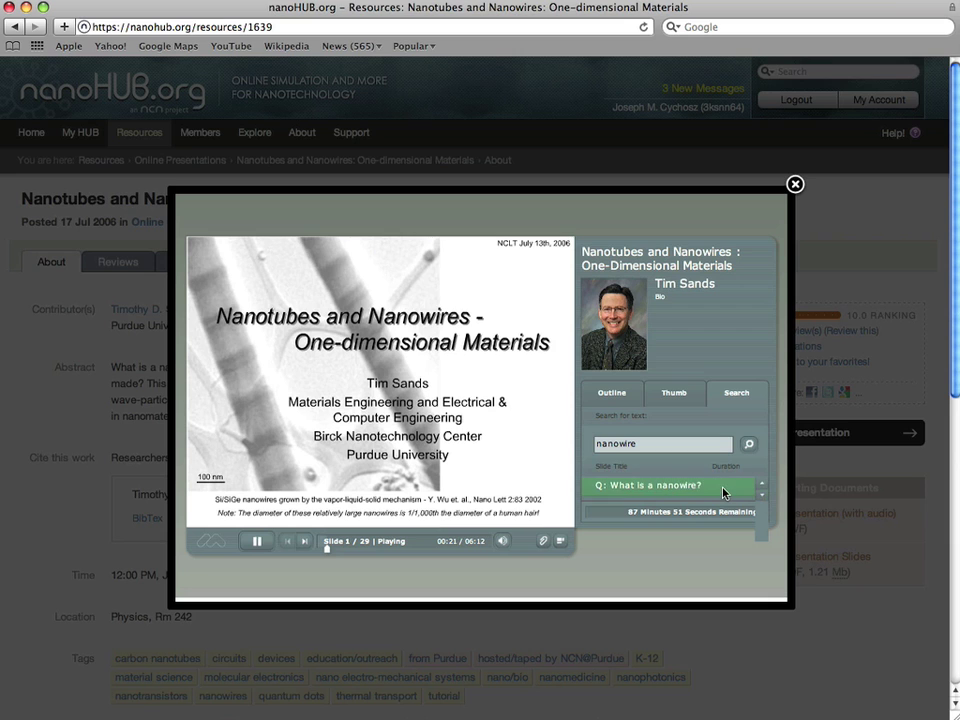
pyautogui.click(724, 486)
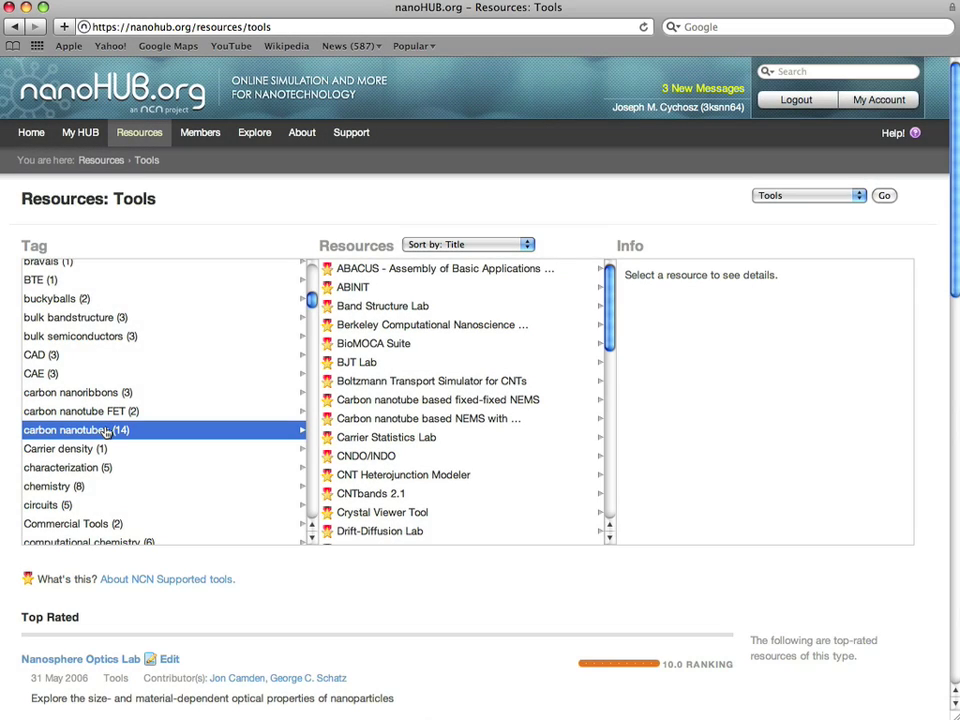
# Filter tools by 'carbon nanotubes (14)', select CNTbands 2.1, and launch it.
pyautogui.click(107, 430)
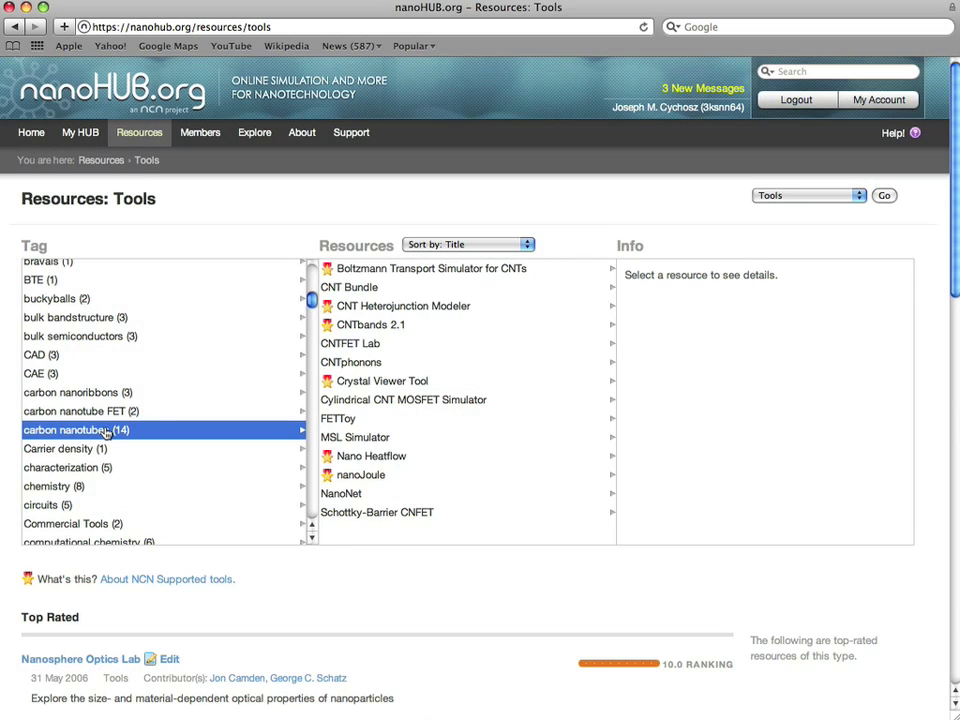
pyautogui.click(340, 328)
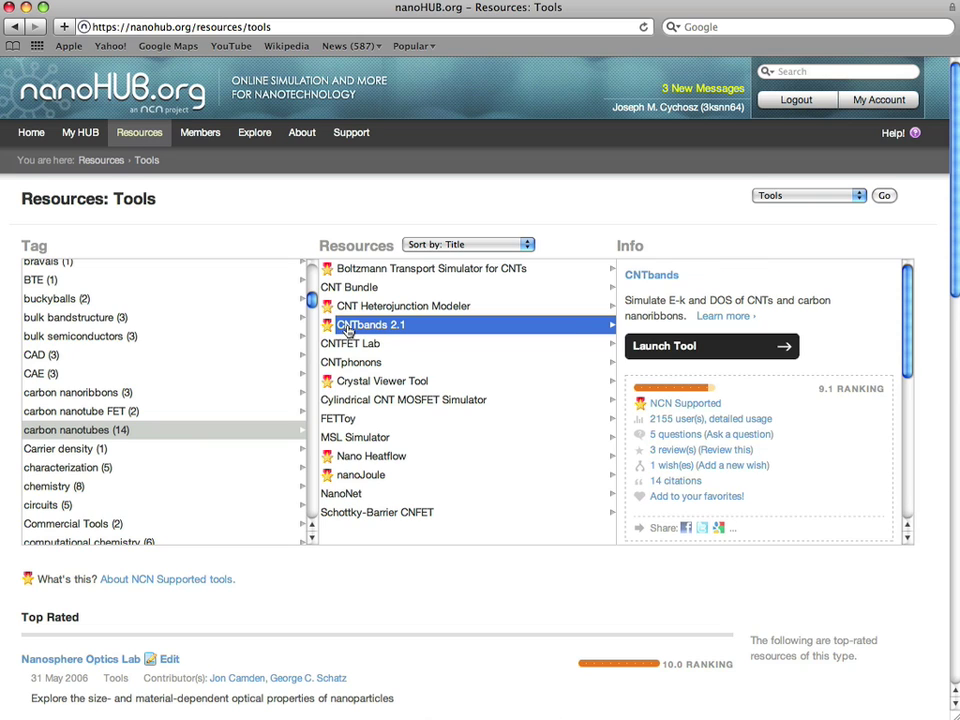
pyautogui.click(674, 349)
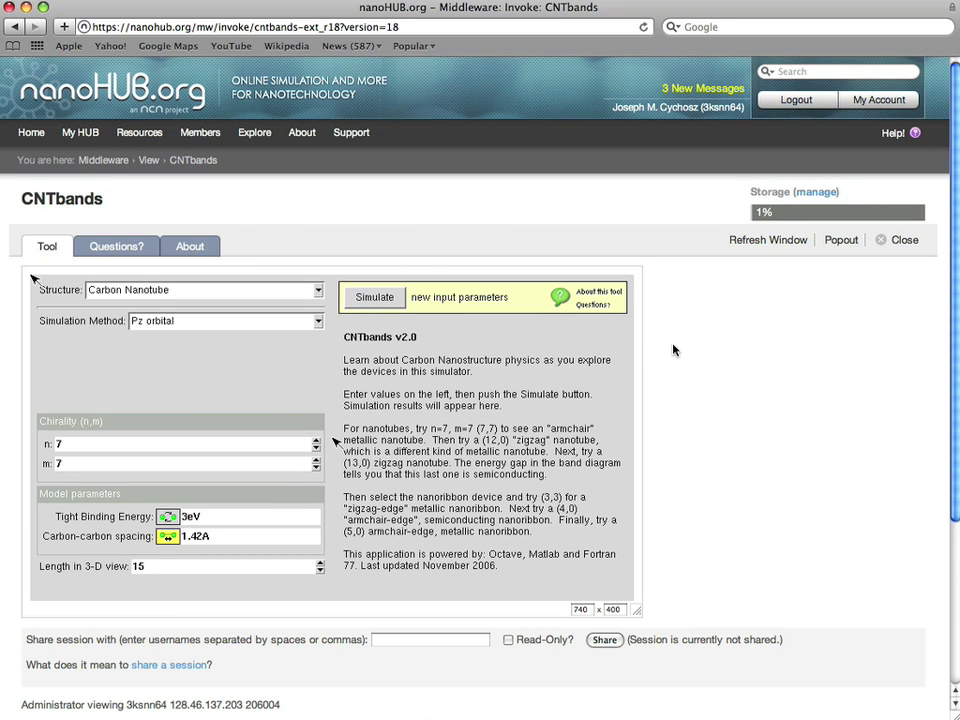
# Simulate CNTbands band structures for the (7,7) tube and the (7,0) tube with m set to 0.
pyautogui.click(201, 516)
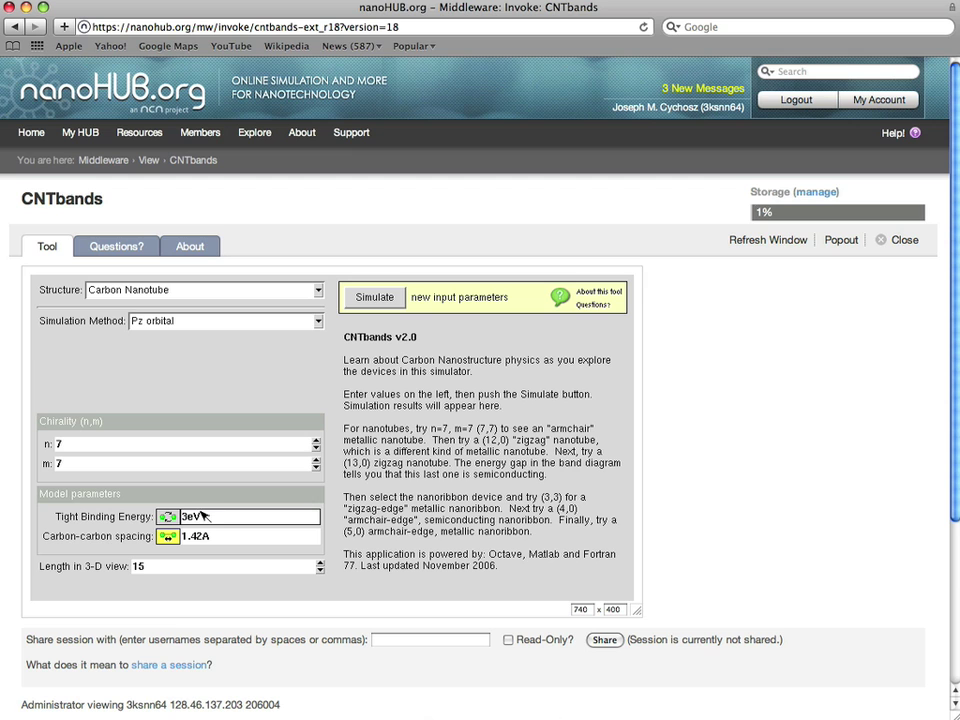
pyautogui.moveTo(194, 540)
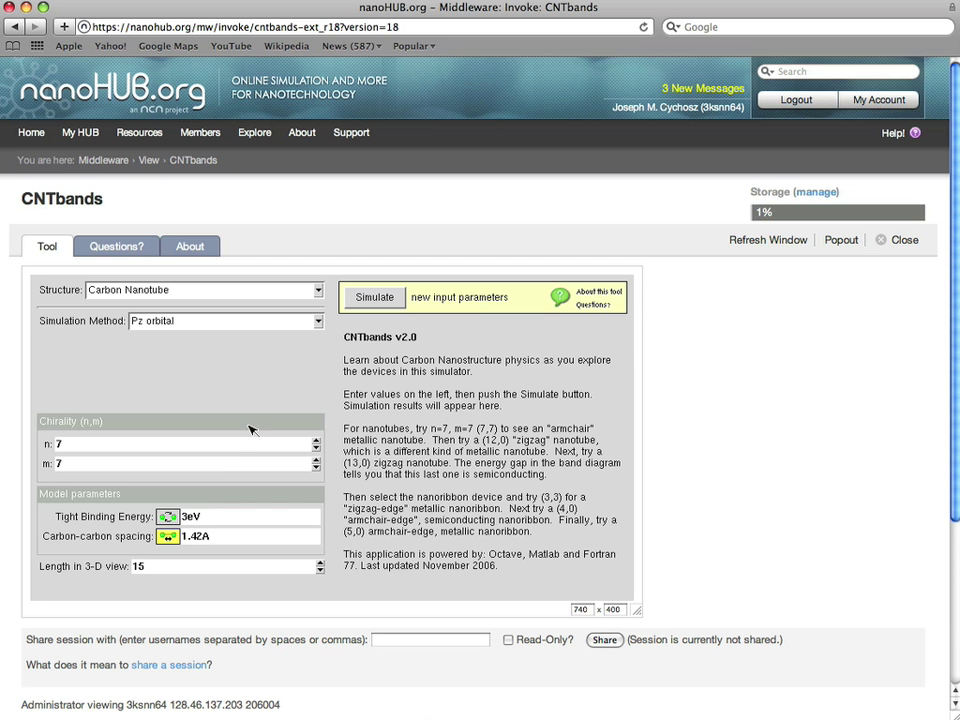
pyautogui.click(372, 304)
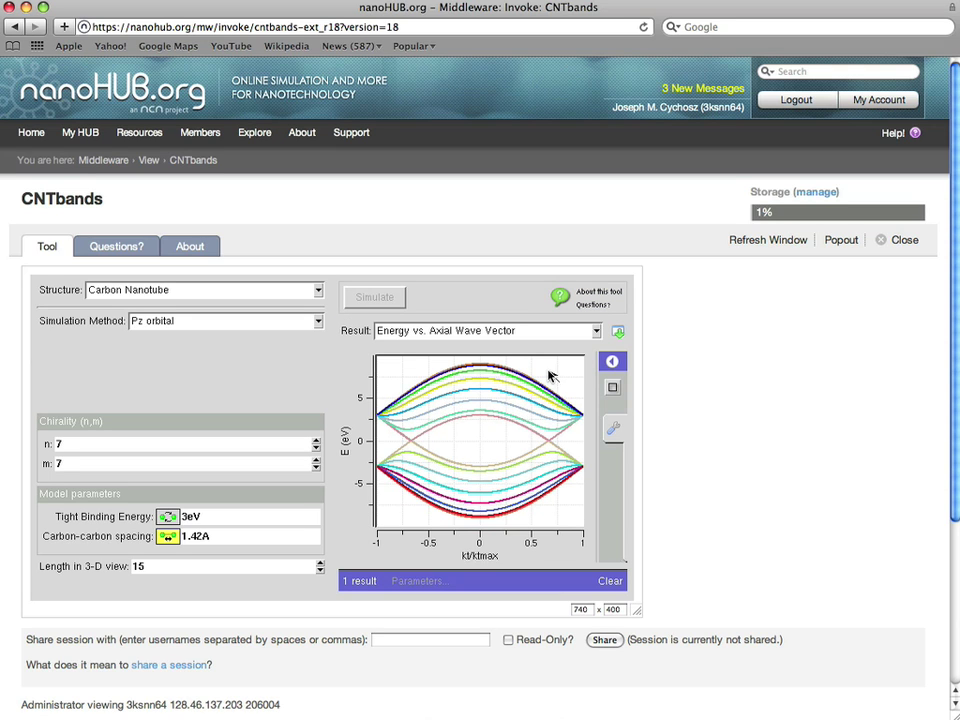
# Zoom in and rotate the 3D molecular structure to look down the nanotube axis.
pyautogui.moveTo(550, 377)
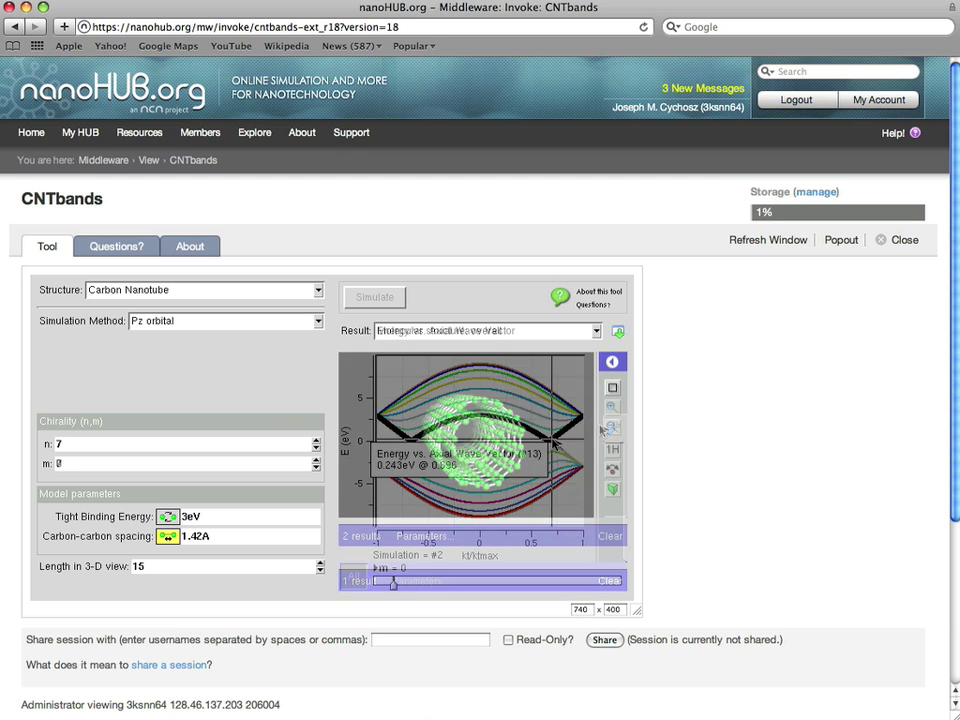
pyautogui.click(612, 407)
pyautogui.click(612, 407)
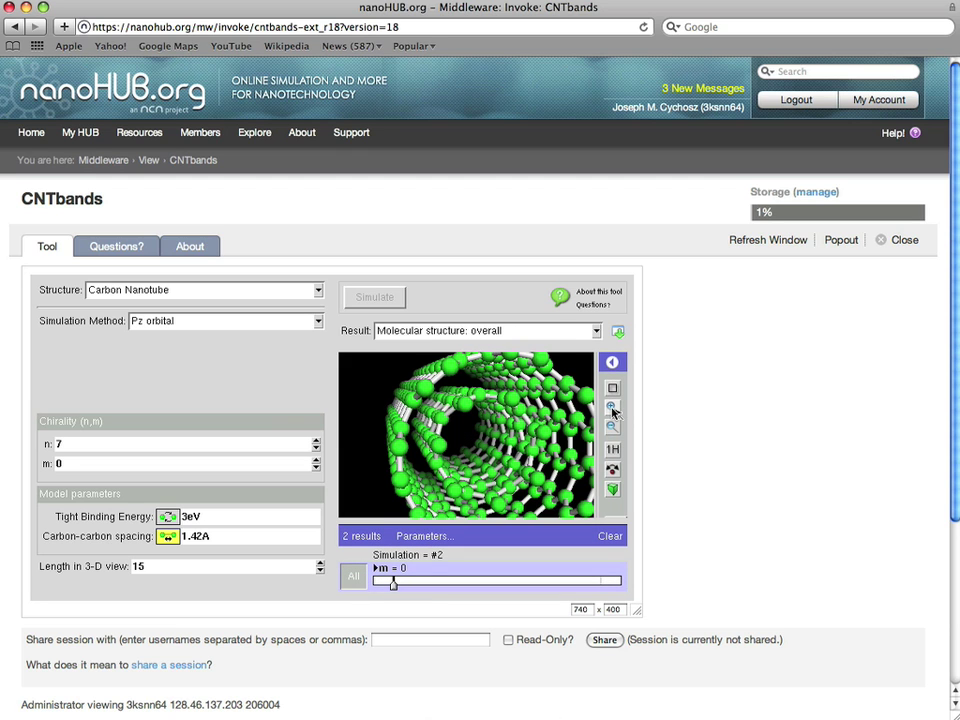
pyautogui.moveTo(570, 430); pyautogui.dragTo(538, 432)
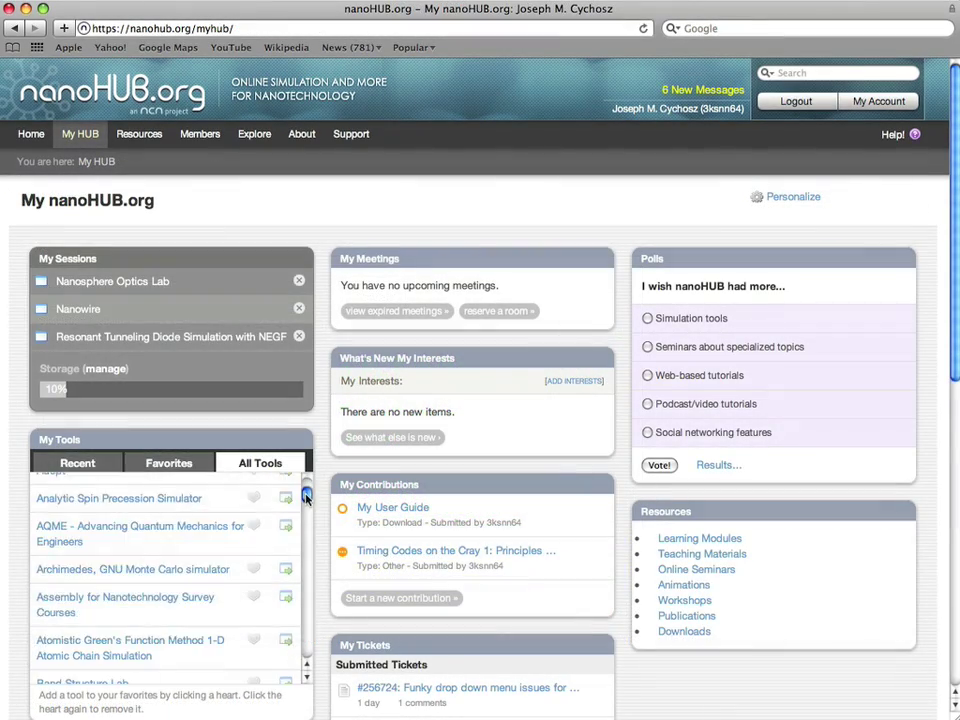
pyautogui.moveTo(308, 495); pyautogui.dragTo(306, 514)
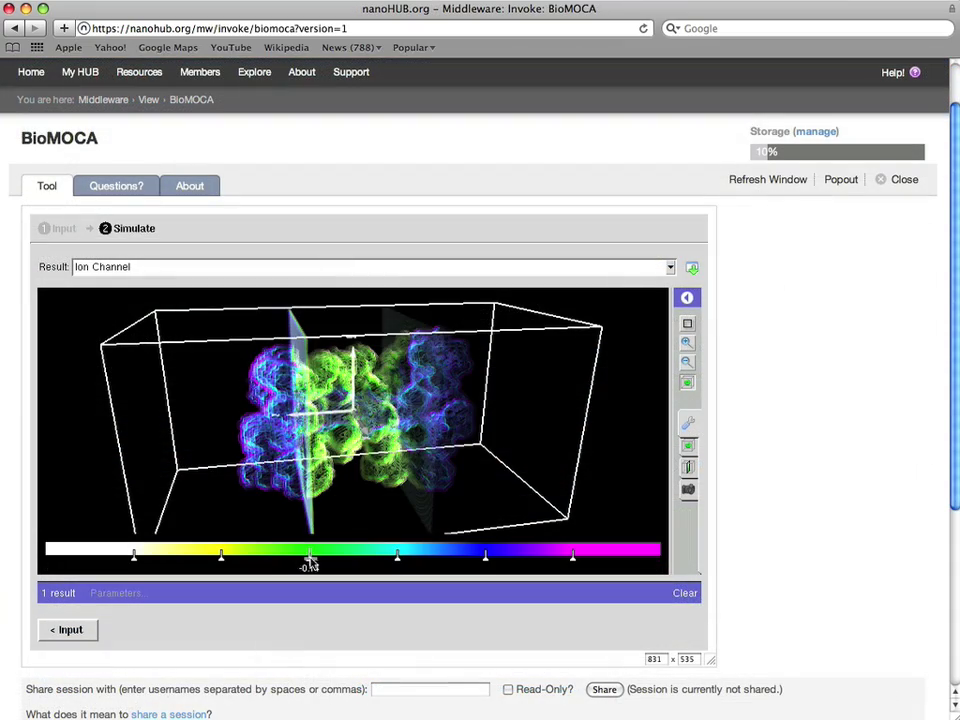
# Shift the colour scale marker and show the Transmission Coefficient plot in the resonant tunneling diode session.
pyautogui.moveTo(311, 559)
pyautogui.mouseDown()
pyautogui.moveTo(332, 558)
pyautogui.moveTo(316, 558)
pyautogui.mouseUp()
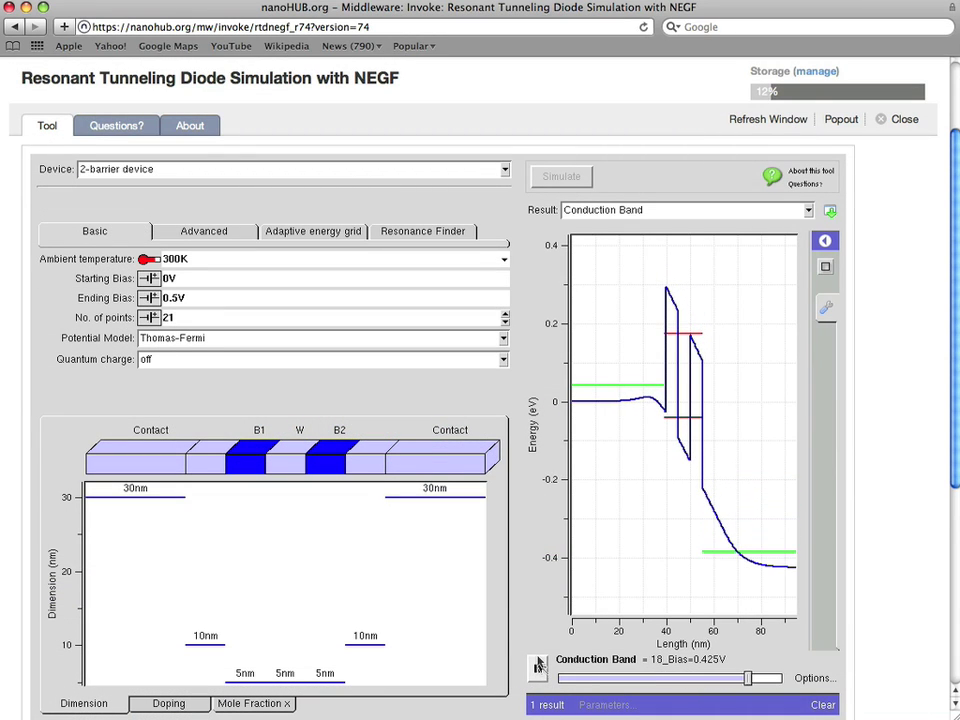
pyautogui.click(806, 210)
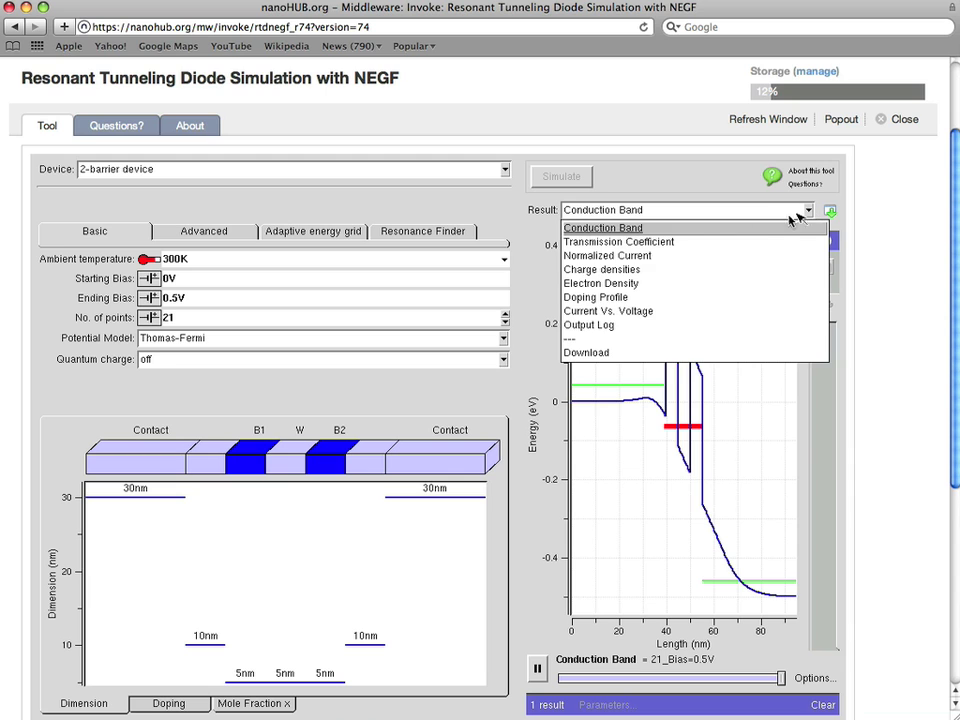
pyautogui.click(677, 242)
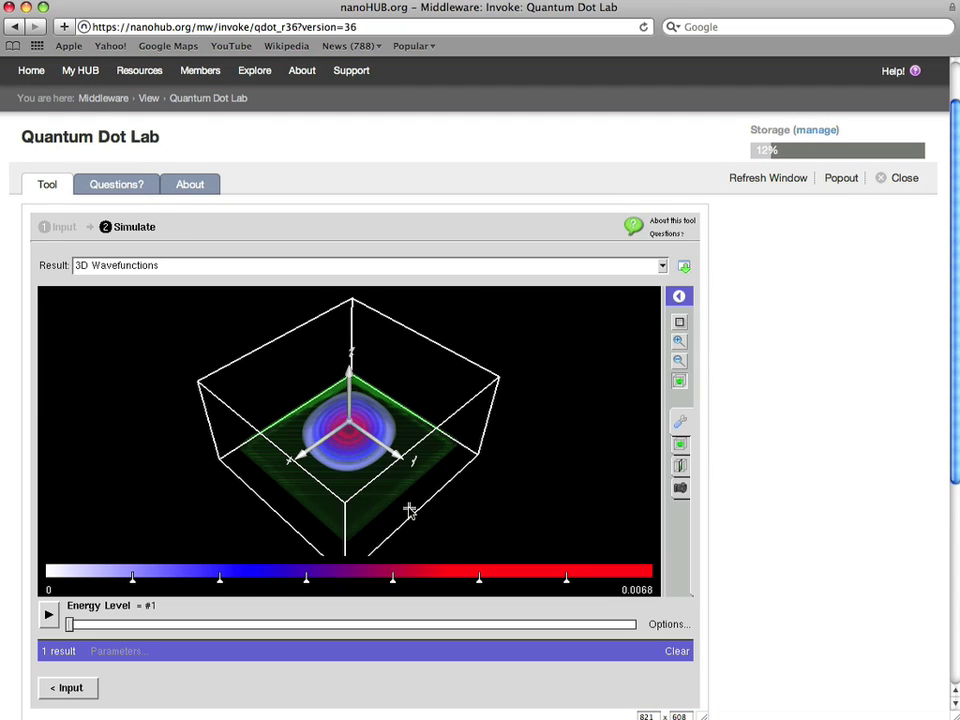
# Rotate the quantum dot level 3 wavefunction, highlight the 20nm nanosphere result, and simulate Nanowire.
pyautogui.moveTo(407, 508); pyautogui.dragTo(415, 406)
pyautogui.click(221, 626)
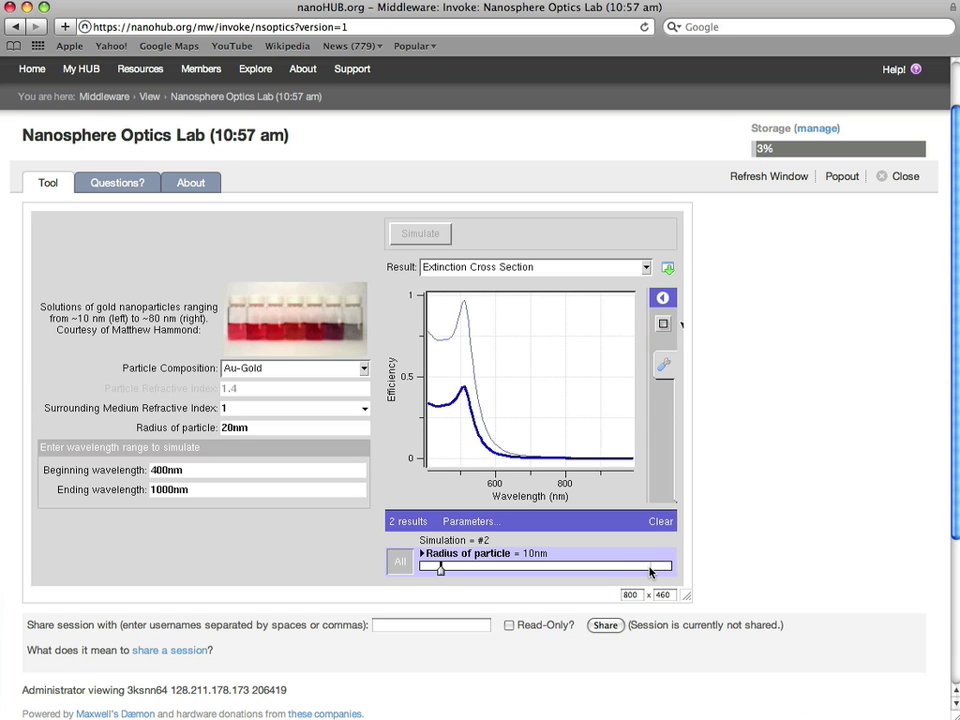
pyautogui.click(649, 568)
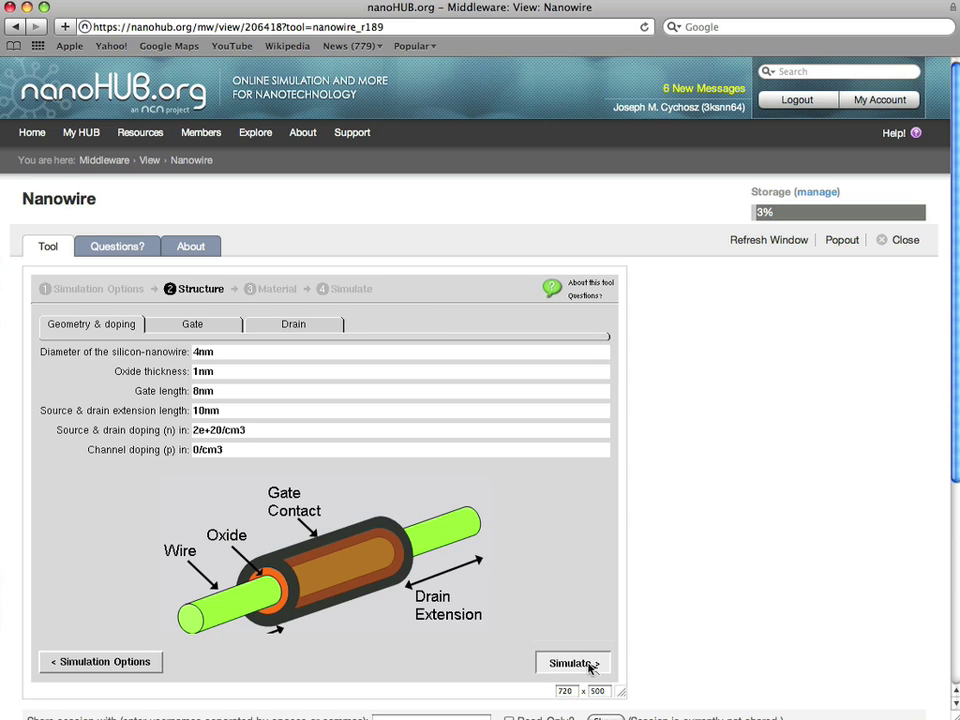
pyautogui.click(572, 662)
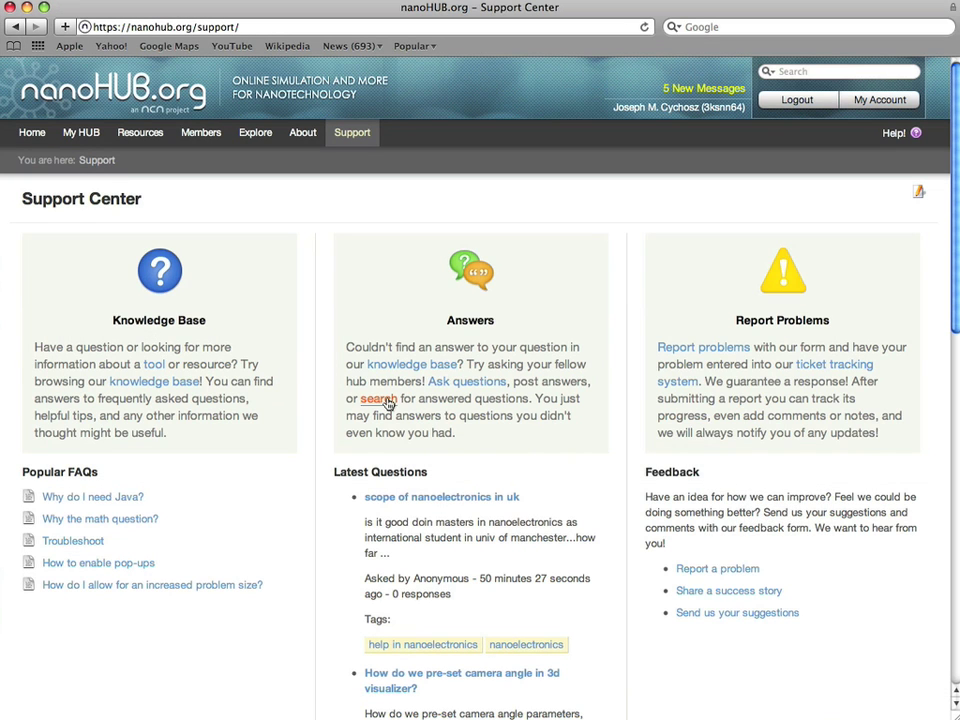
# Search answered questions and open the 'intraband transitions- quantum dot lab' question.
pyautogui.click(388, 403)
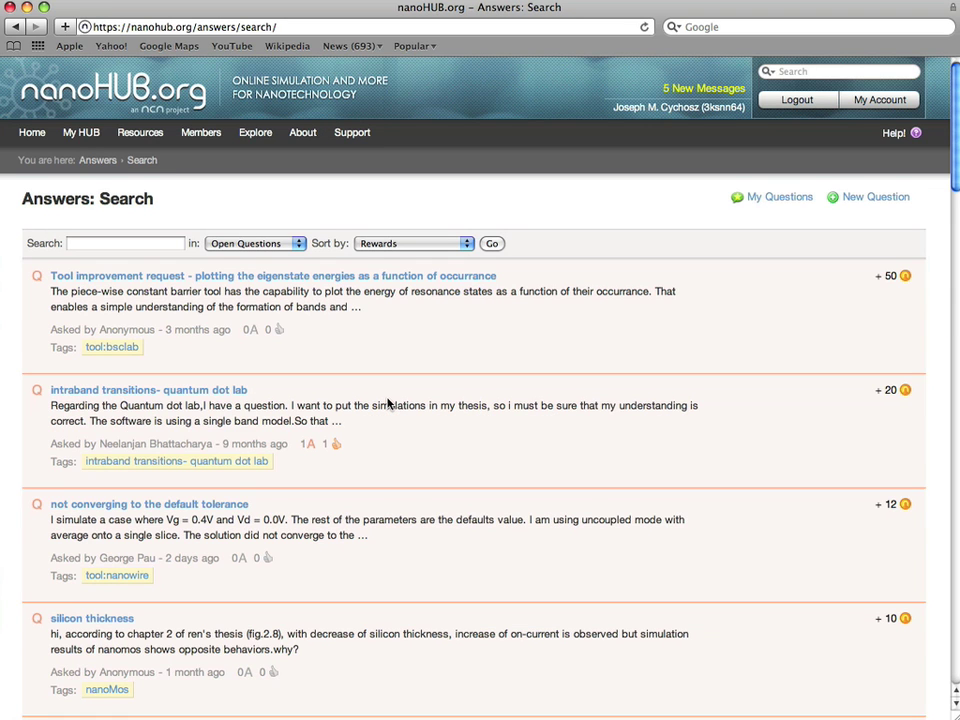
pyautogui.moveTo(955, 180); pyautogui.dragTo(956, 213)
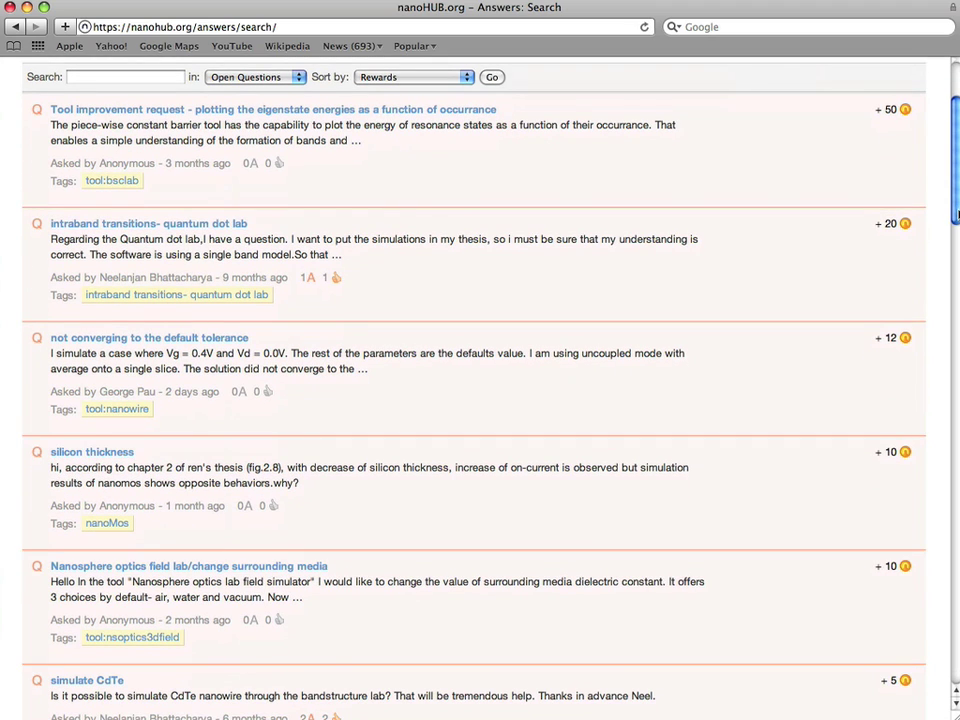
pyautogui.click(230, 225)
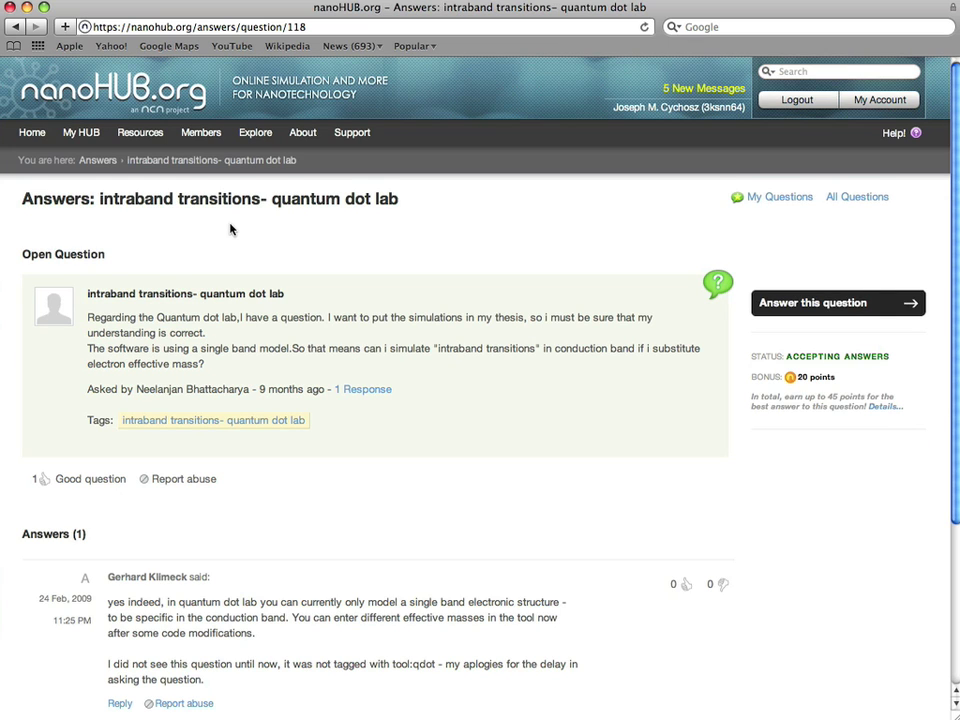
pyautogui.scroll(-1, 957, 252)
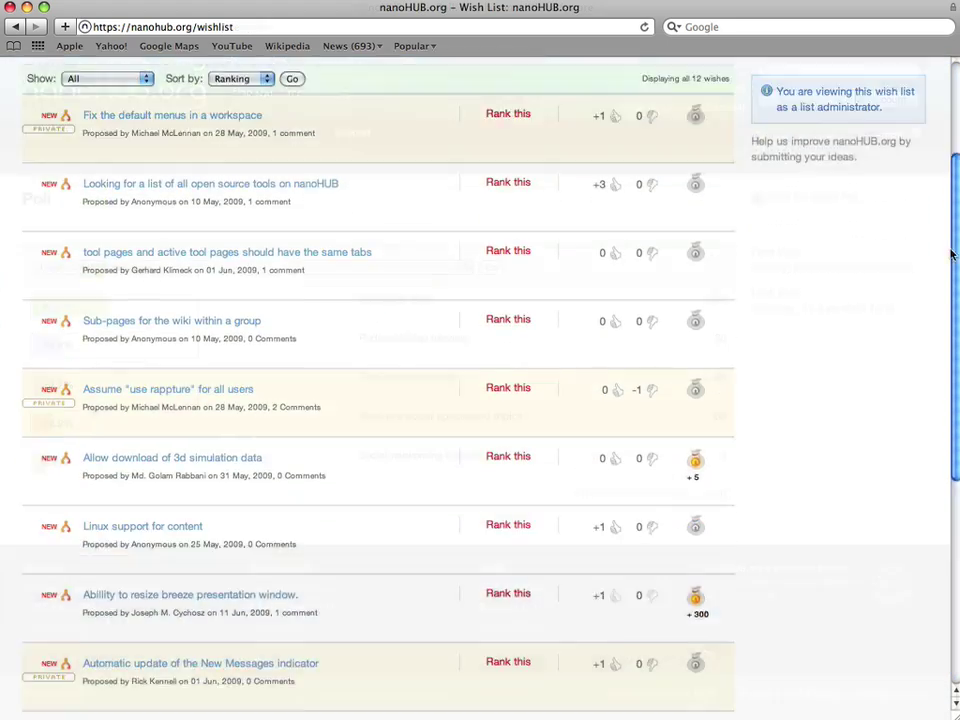
# Scroll down through the Wish List page.
pyautogui.scroll(-5, 945, 316)
pyautogui.moveTo(945, 316); pyautogui.dragTo(945, 372)
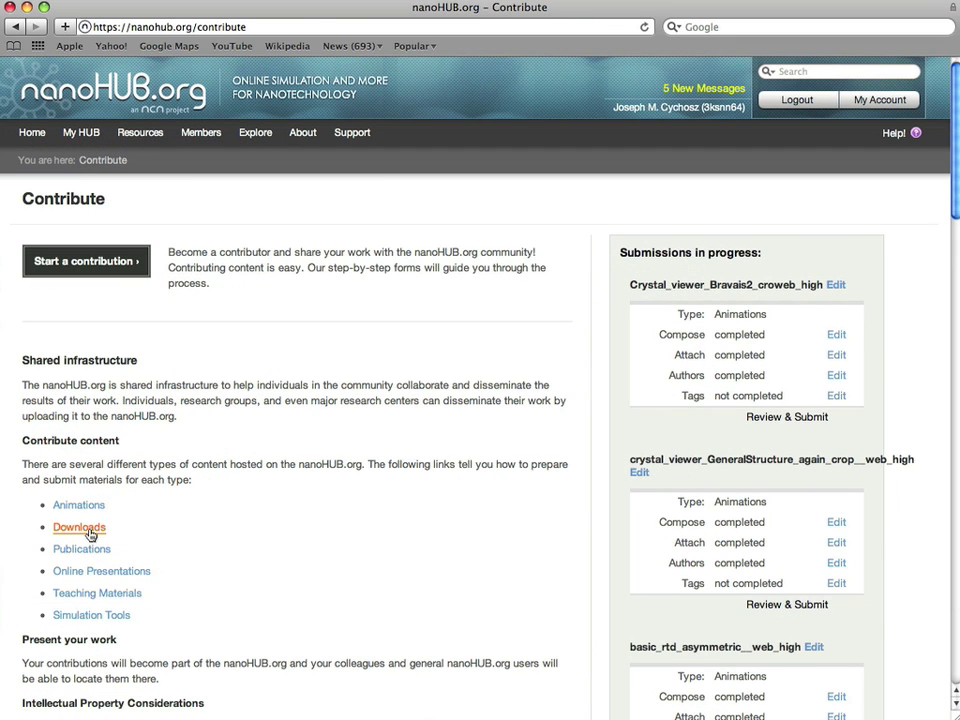
# Start a Downloads contribution titled 'My User Guide' with the abstract 'User guide for'.
pyautogui.click(88, 532)
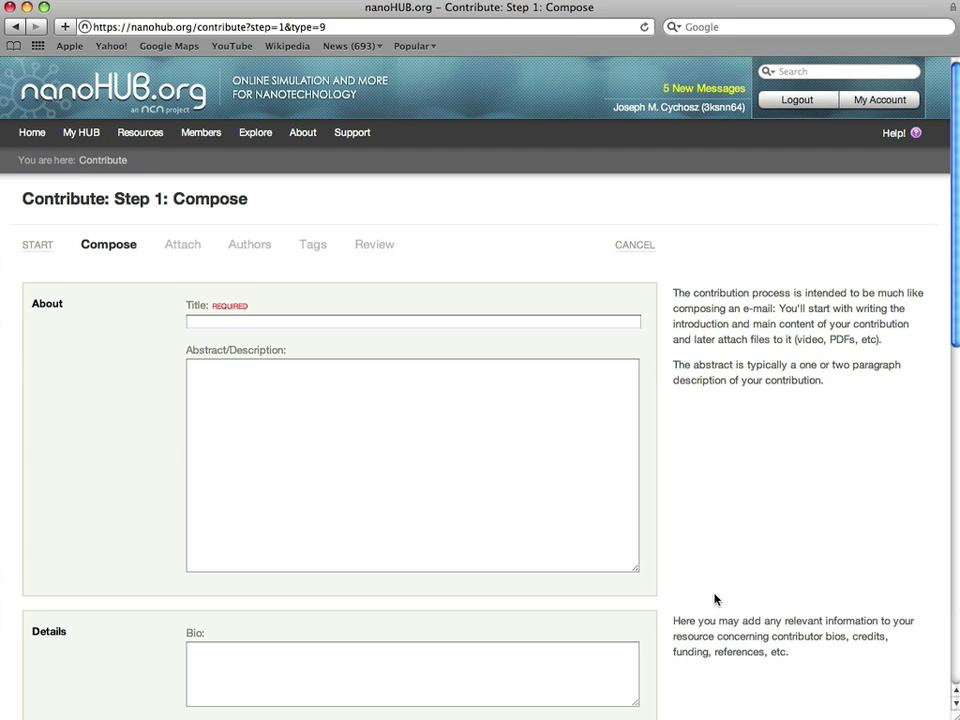
pyautogui.click(359, 323)
pyautogui.write('My User Guide')
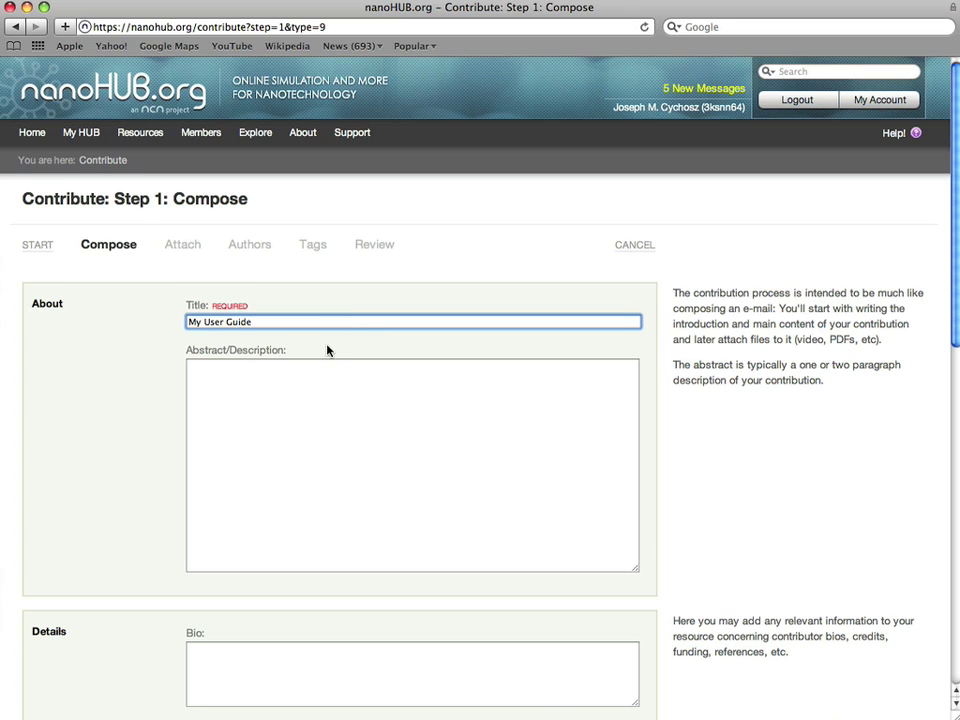
pyautogui.click(289, 383)
pyautogui.write('User gui')
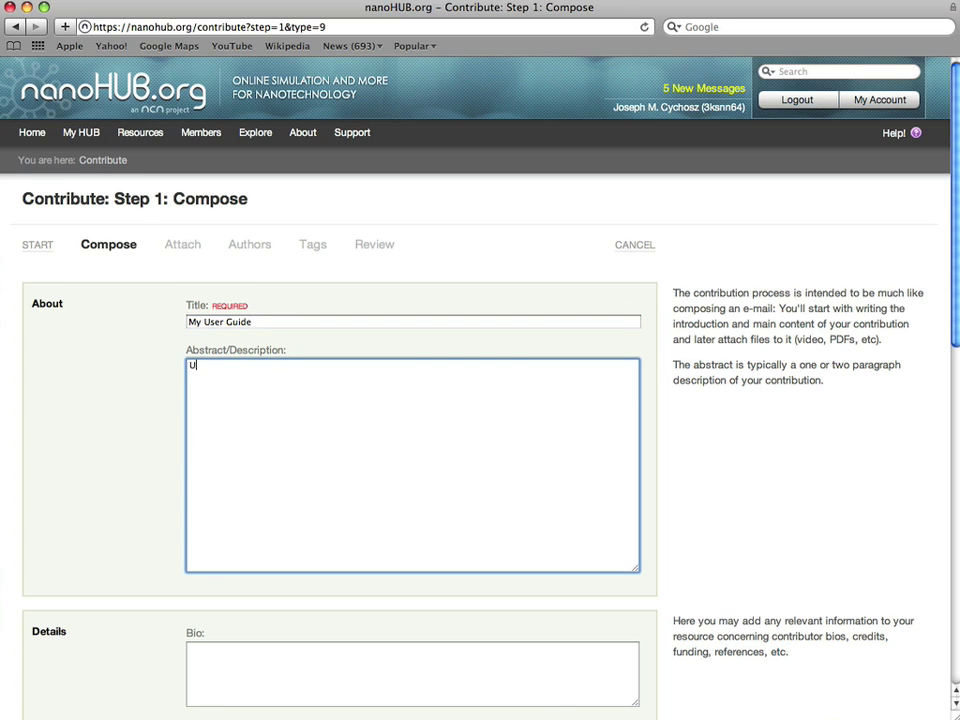
pyautogui.write('de for')
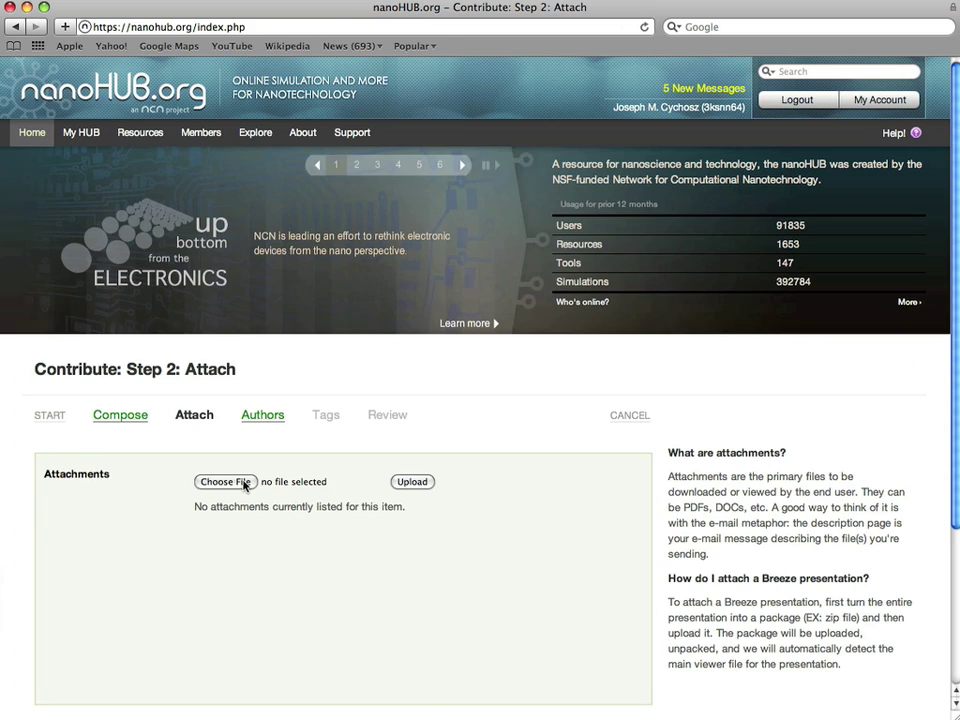
# Attach user_guide.pdf from the manuals folder to the contribution.
pyautogui.click(243, 483)
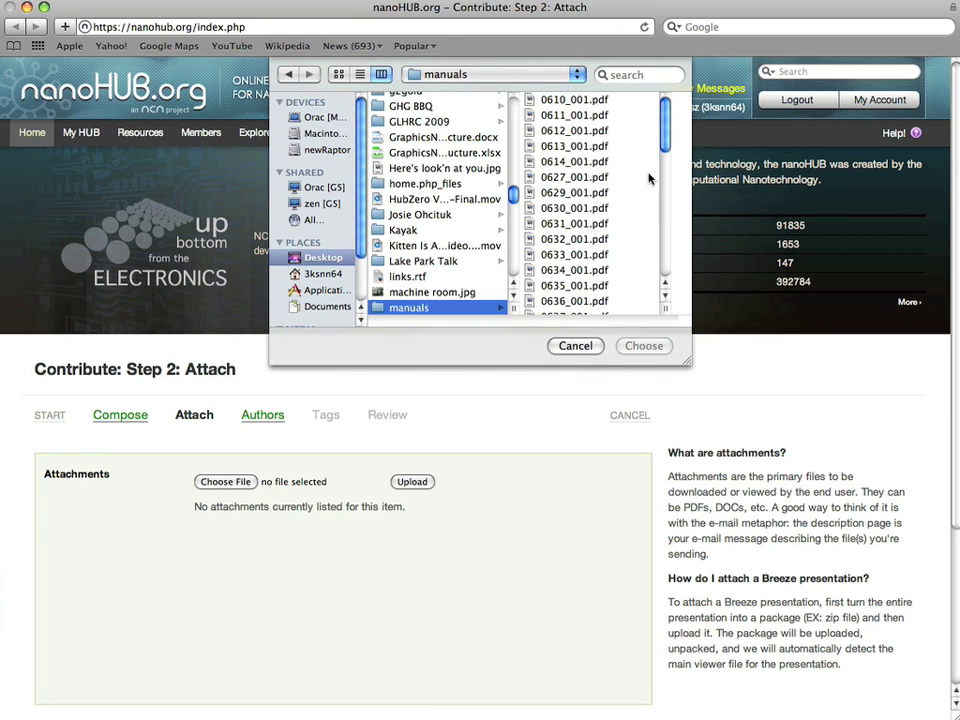
pyautogui.moveTo(662, 146); pyautogui.dragTo(670, 266)
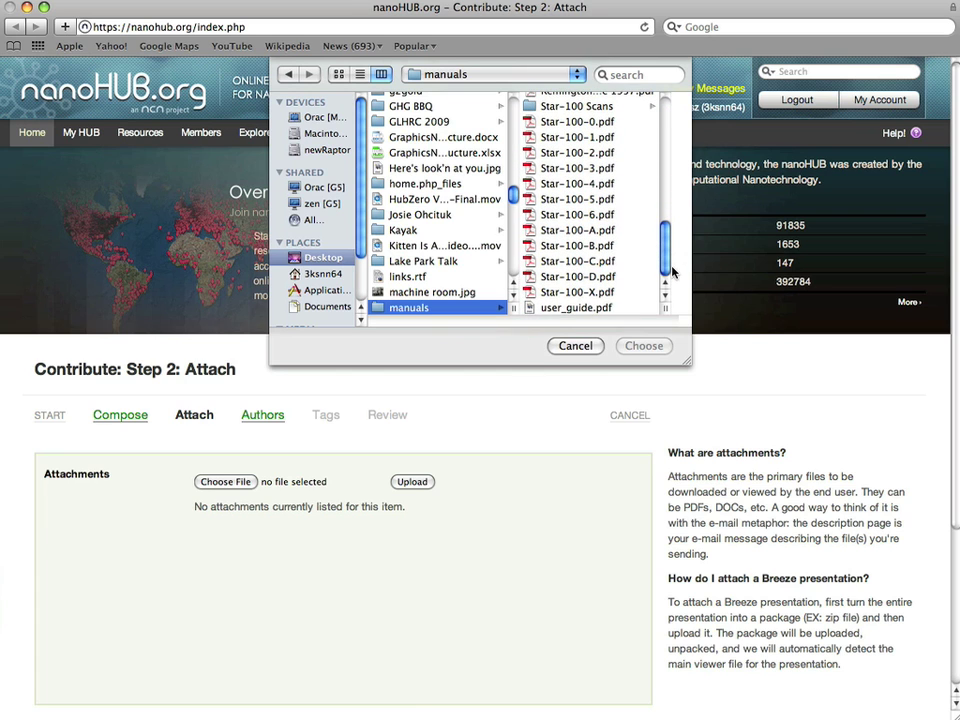
pyautogui.click(590, 307)
pyautogui.click(641, 346)
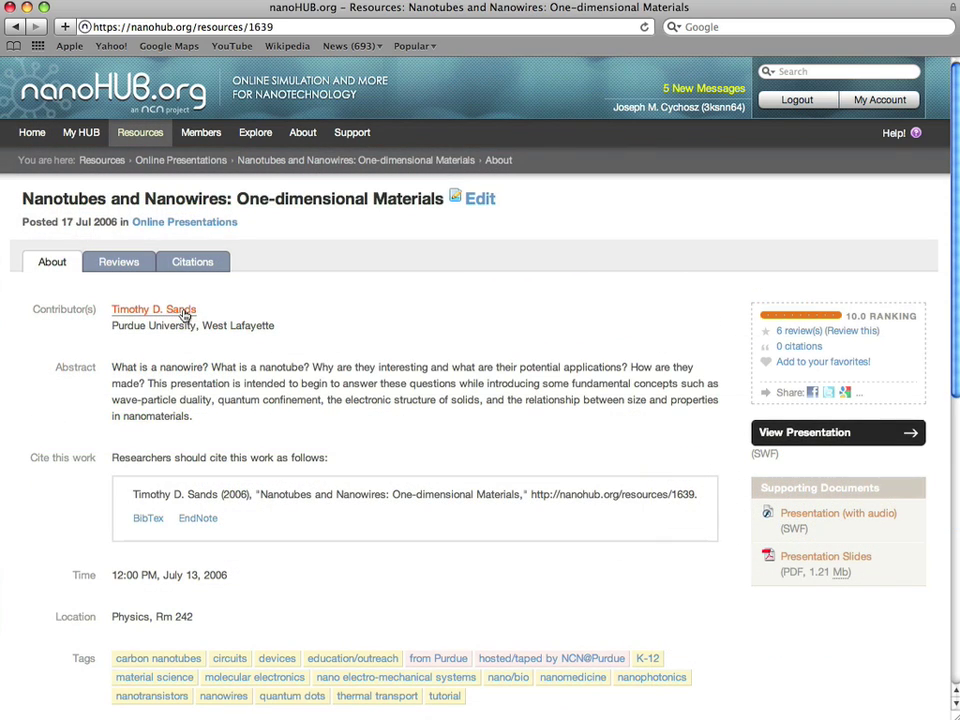
# Open the contributor's member profile and review his Contributions and Usage statistics.
pyautogui.click(184, 313)
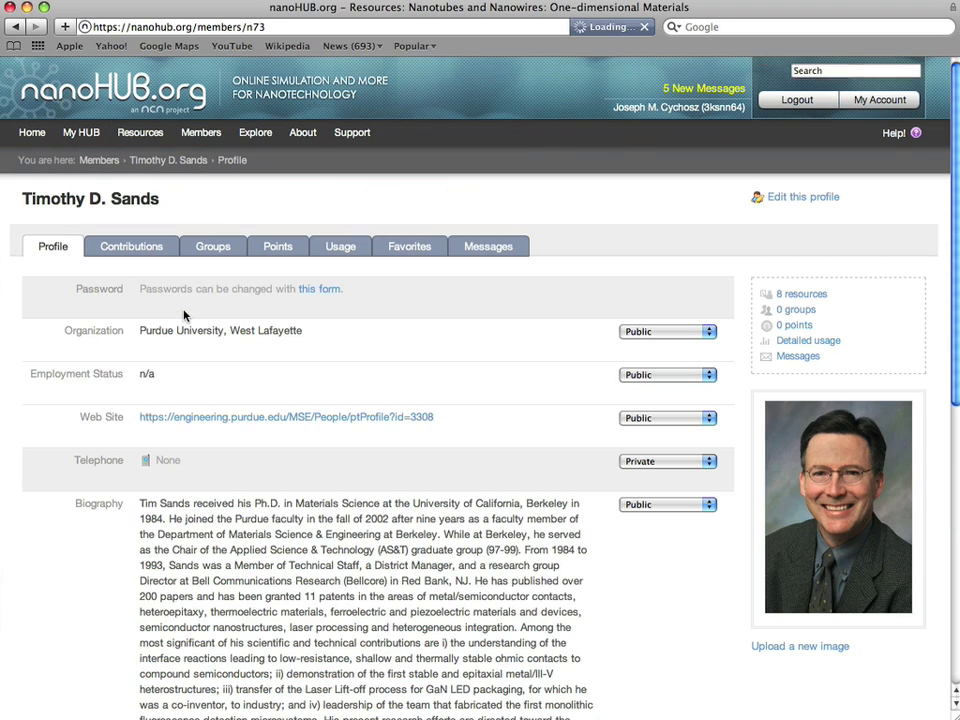
pyautogui.click(149, 252)
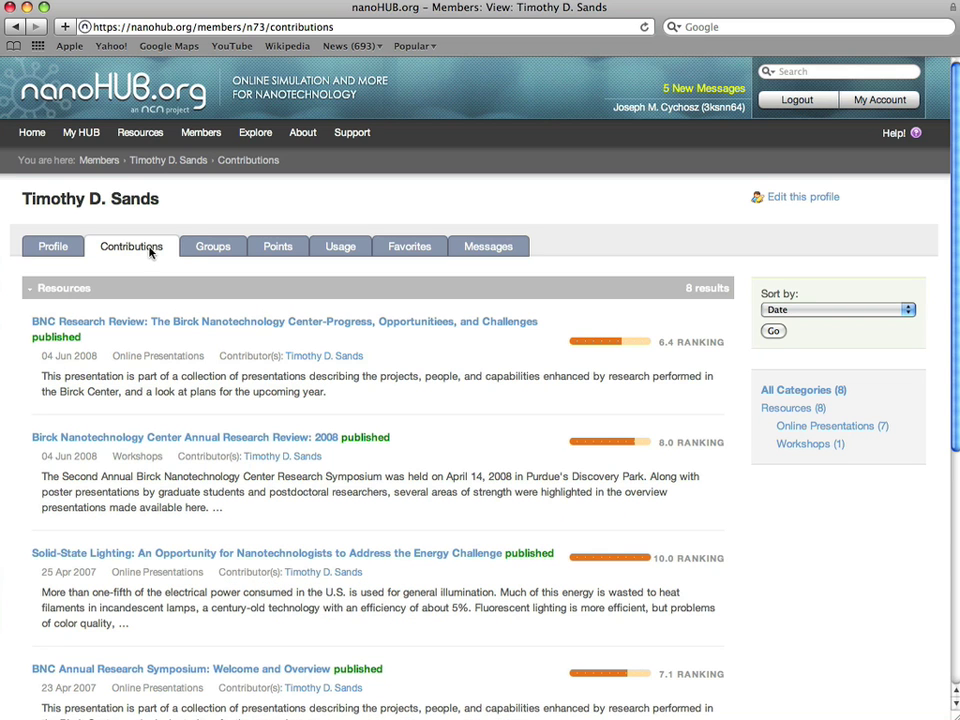
pyautogui.click(325, 258)
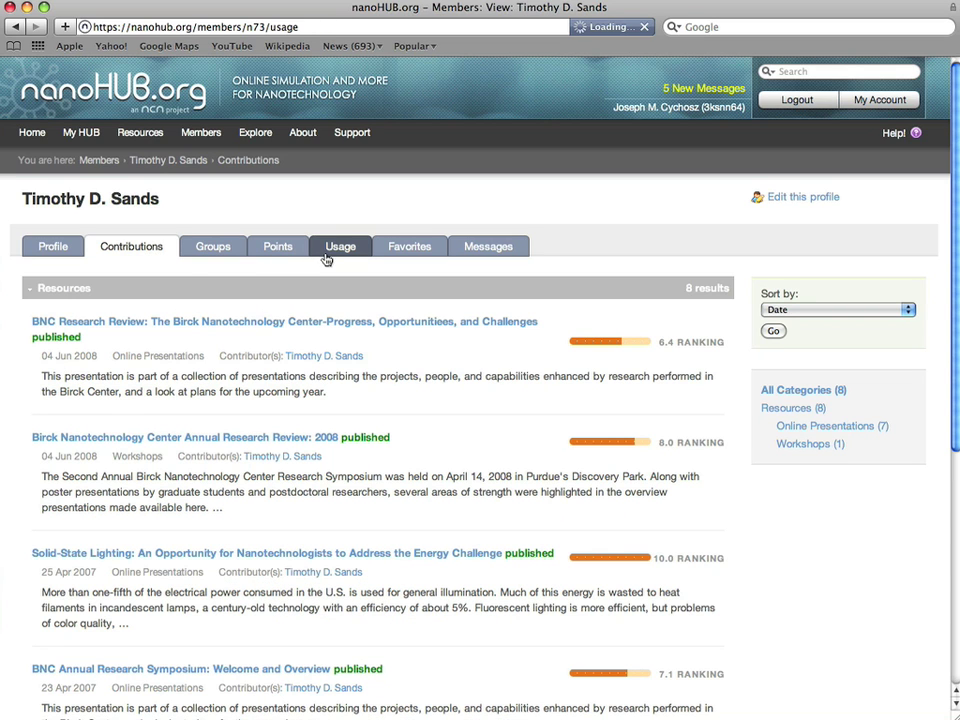
pyautogui.moveTo(955, 265); pyautogui.dragTo(932, 456)
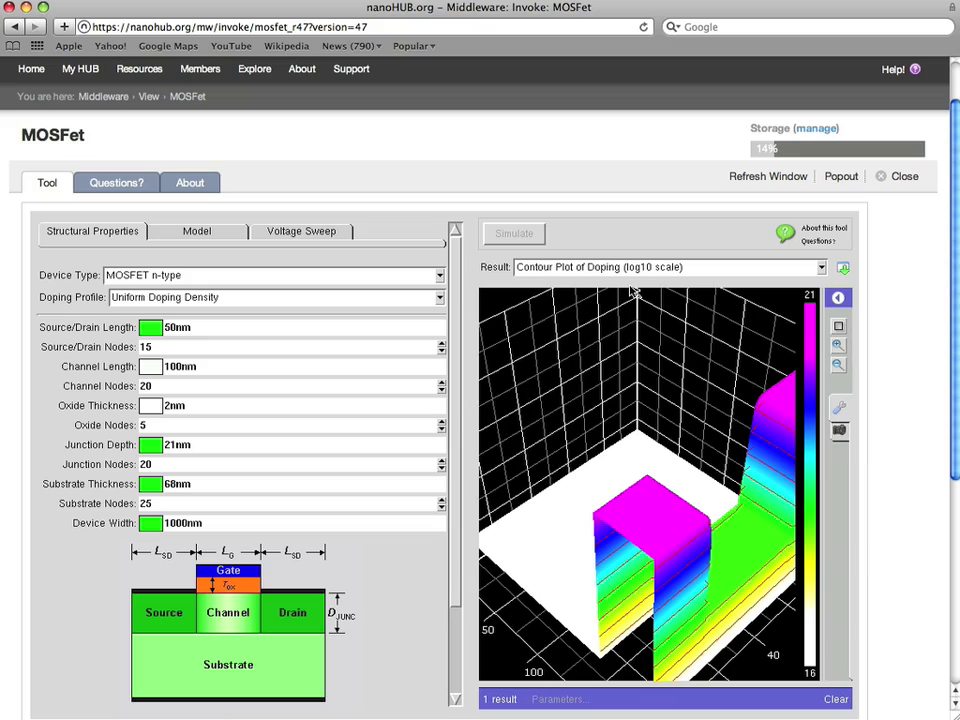
# Show the MOSFet result 'Contour Plot of Potential for Final Bias' instead of the doping contour.
pyautogui.click(823, 268)
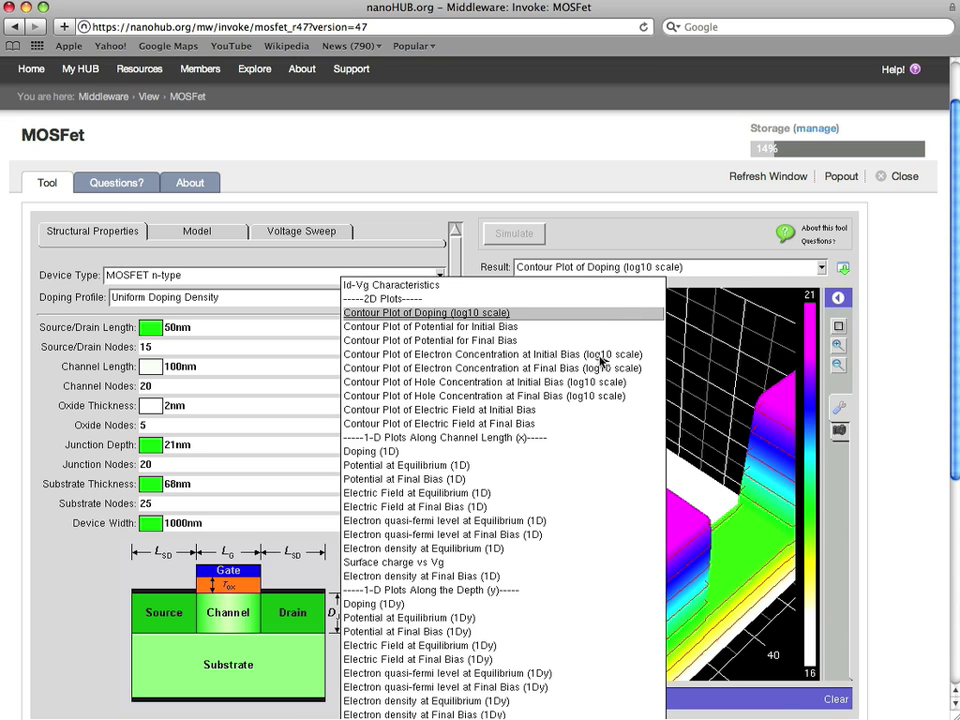
pyautogui.click(516, 340)
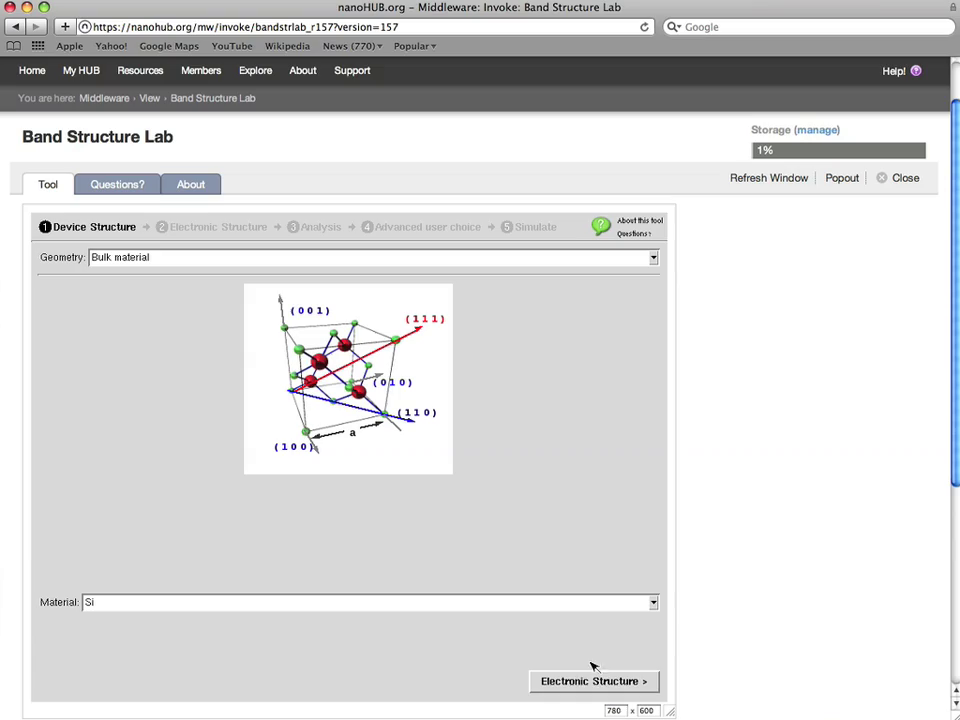
# Advance through the Band Structure Lab setup steps and simulate bulk Si.
pyautogui.click(595, 681)
pyautogui.click(604, 681)
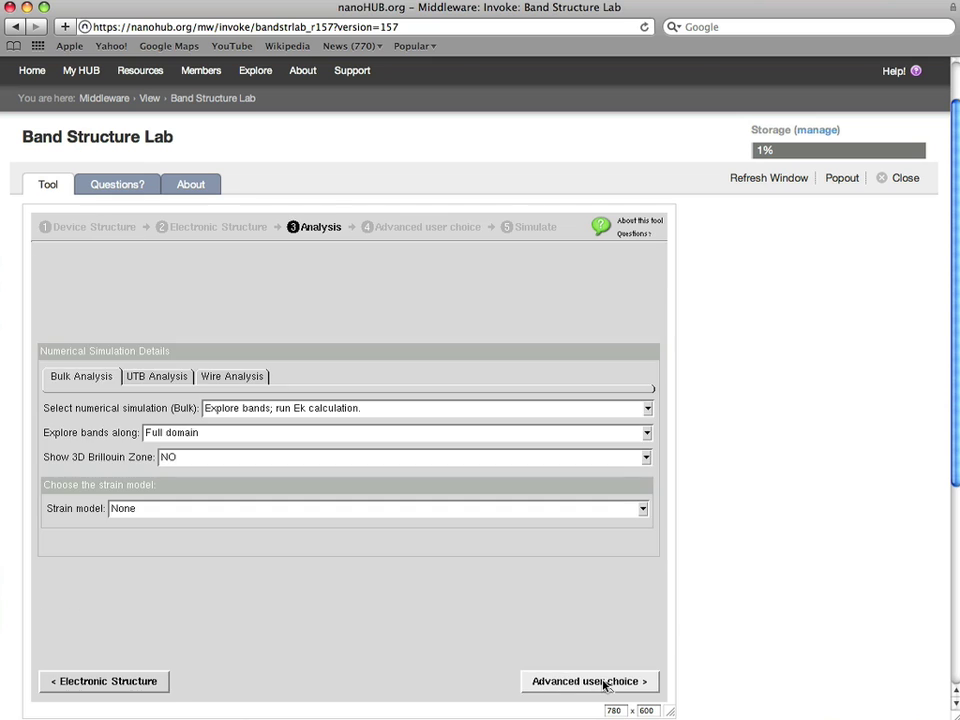
pyautogui.click(604, 681)
pyautogui.click(604, 683)
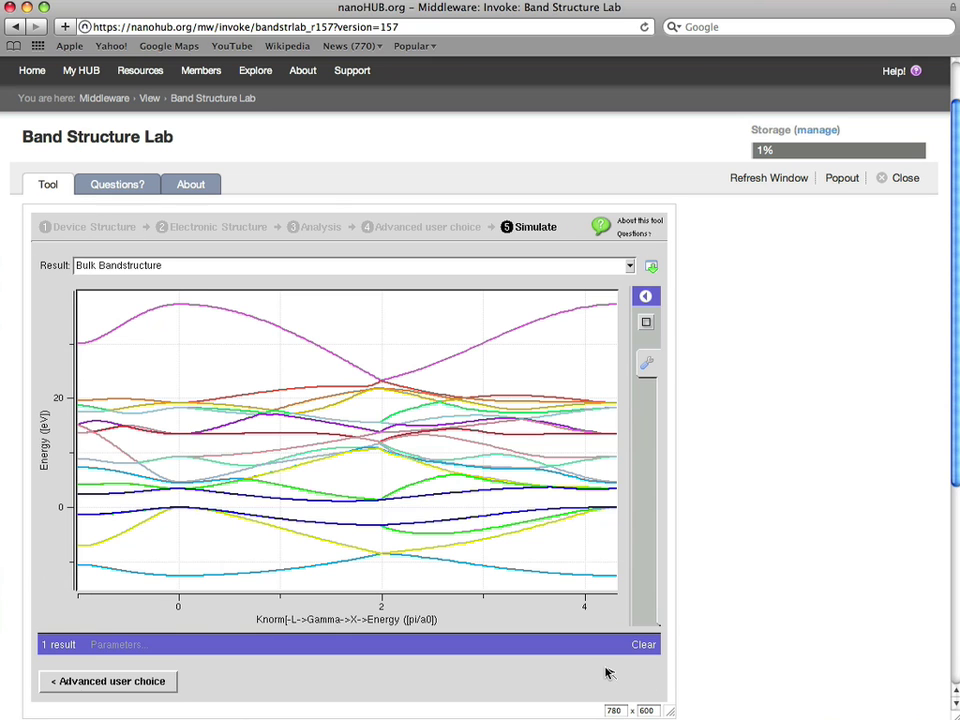
# Display the Bulk Central Bands result and zoom into the plot's middle region.
pyautogui.click(630, 266)
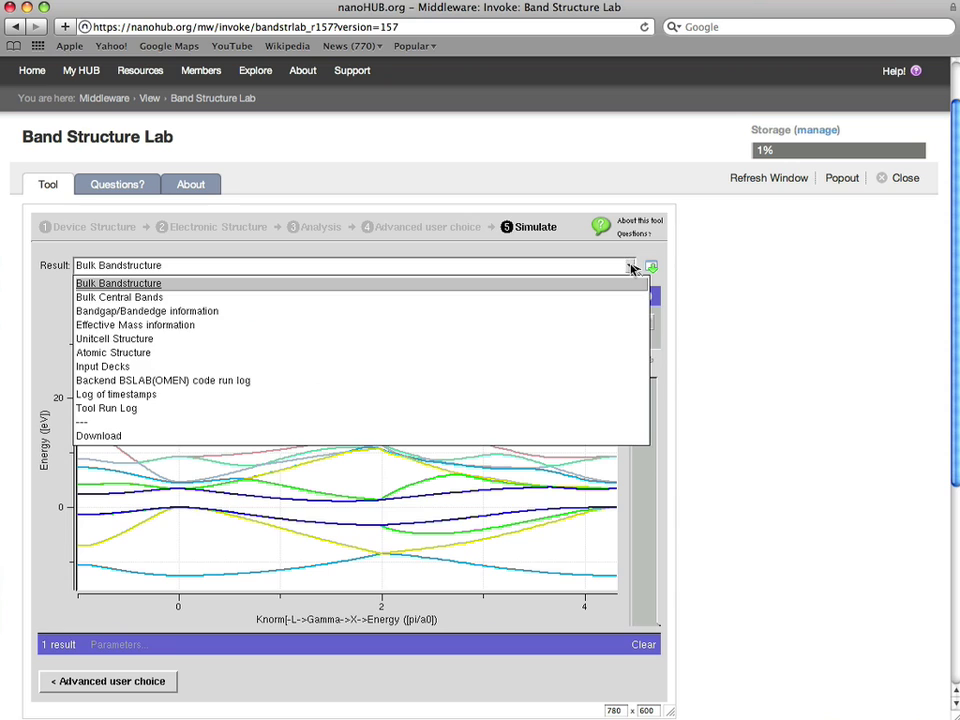
pyautogui.click(155, 297)
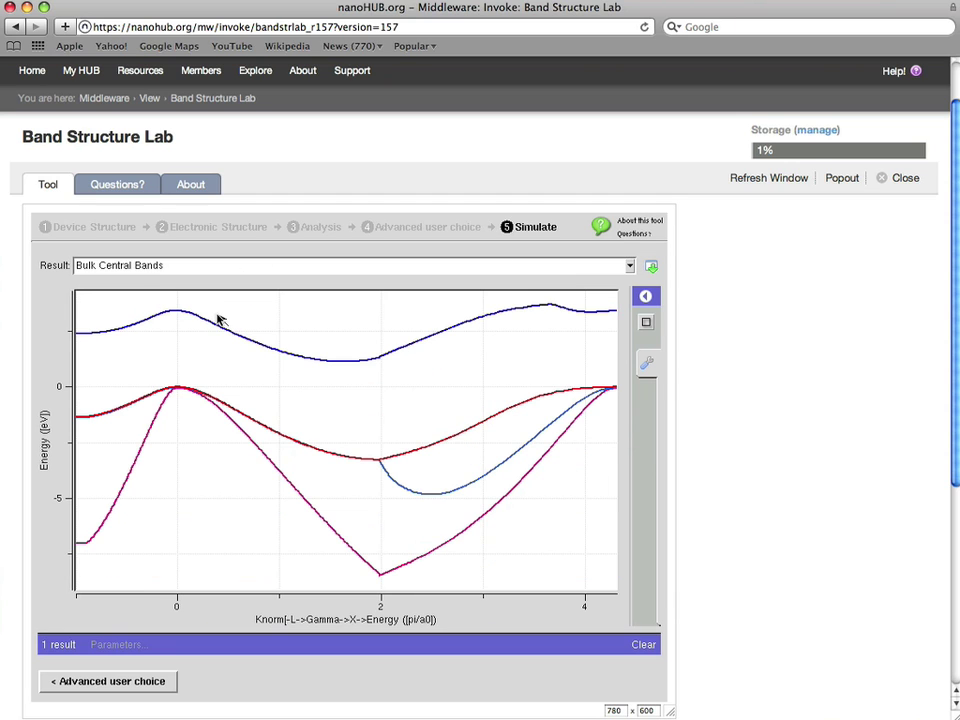
pyautogui.moveTo(221, 318); pyautogui.dragTo(459, 542)
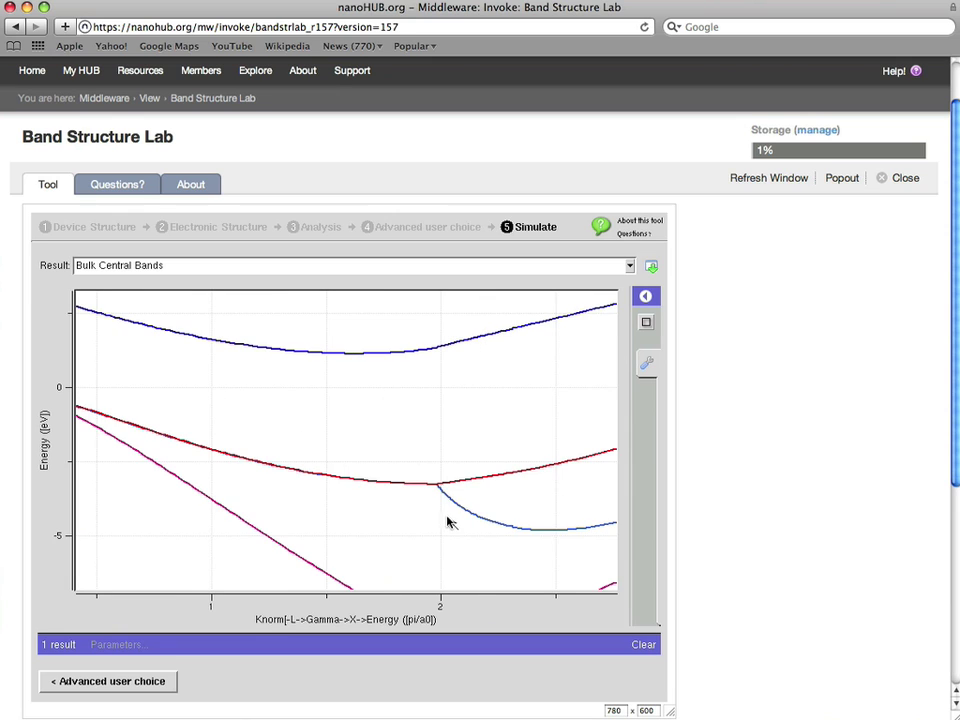